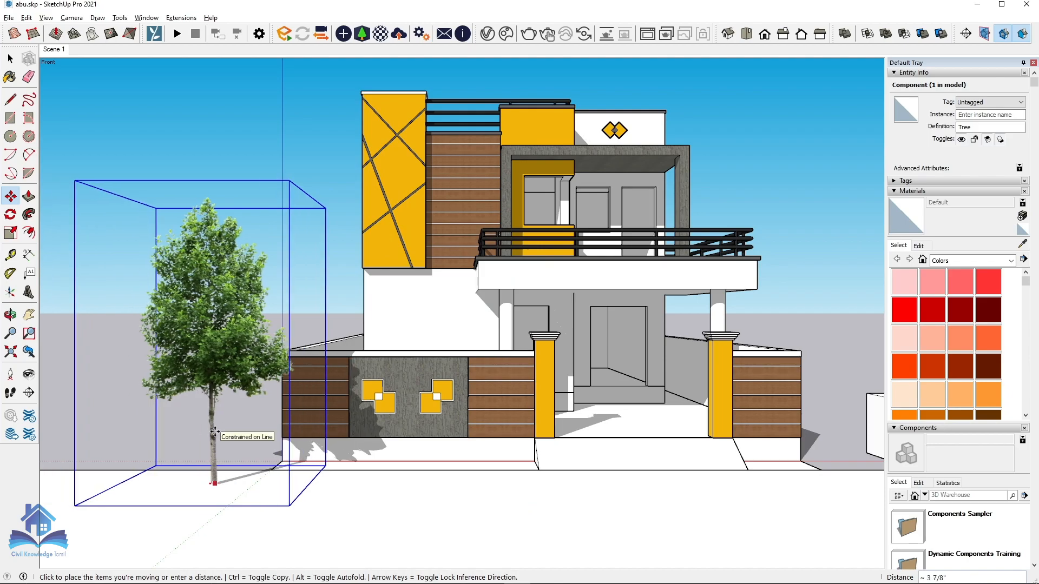
- Lock the tree's move to the vertical blue axis
{"action": "key", "text": "Up"}
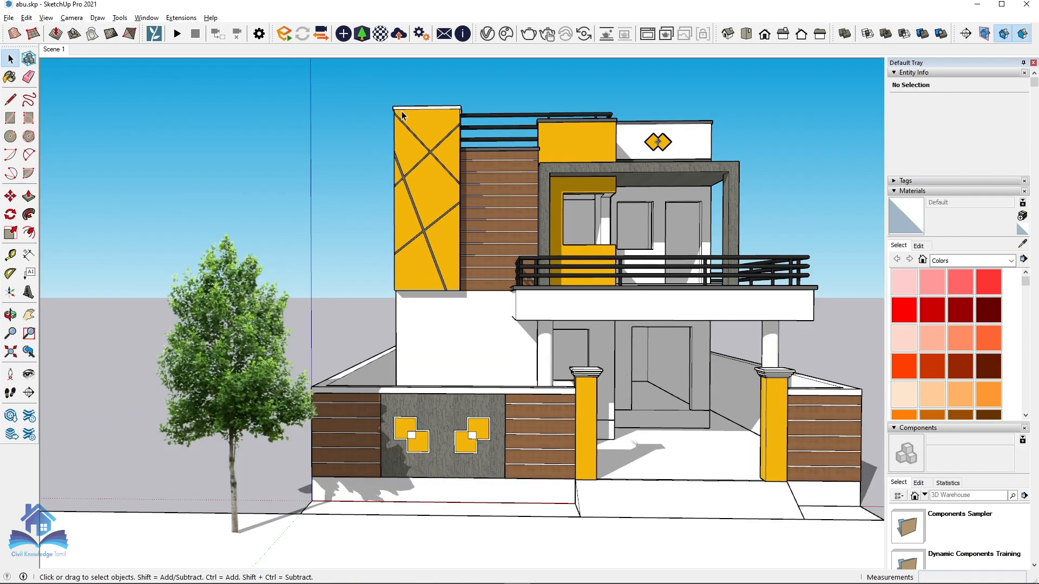
- Push/Pull the topmost triangular panel on the front of the yellow tower outward by 1"
{"action": "scroll", "coordinate": [408, 110], "scroll_direction": "up", "scroll_amount": 2}
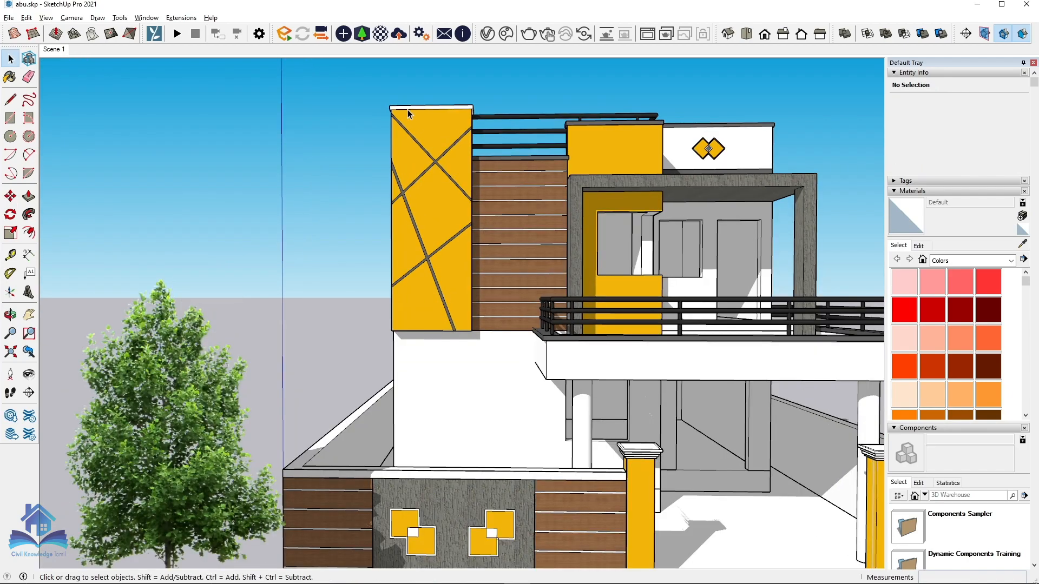
{"action": "scroll", "coordinate": [407, 110], "scroll_direction": "up", "scroll_amount": 4}
{"action": "middle_click_drag", "start_coordinate": [450, 184], "coordinate": [499, 220]}
{"action": "key", "text": "p"}
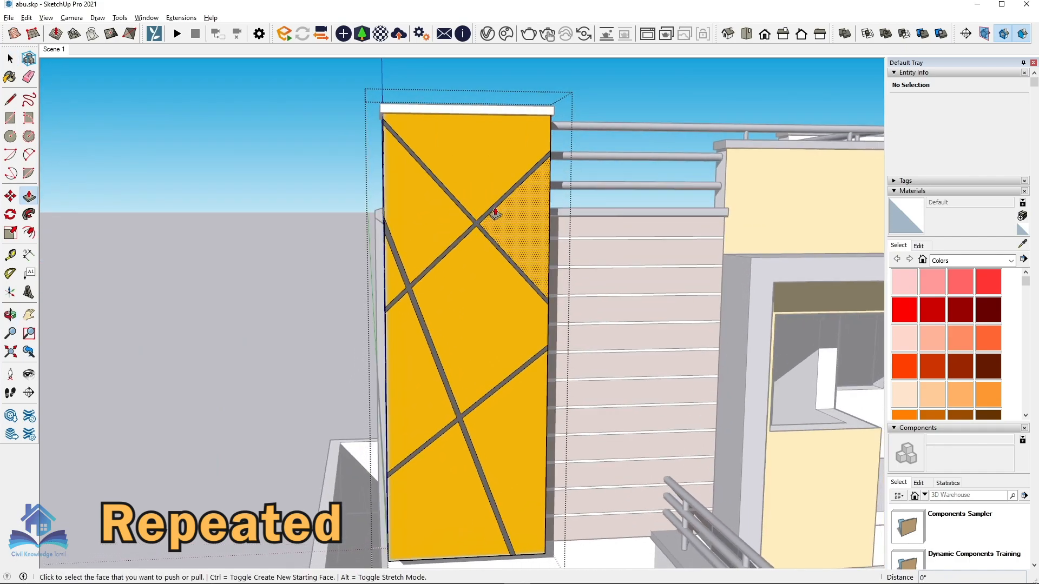
{"action": "left_click", "coordinate": [480, 169]}
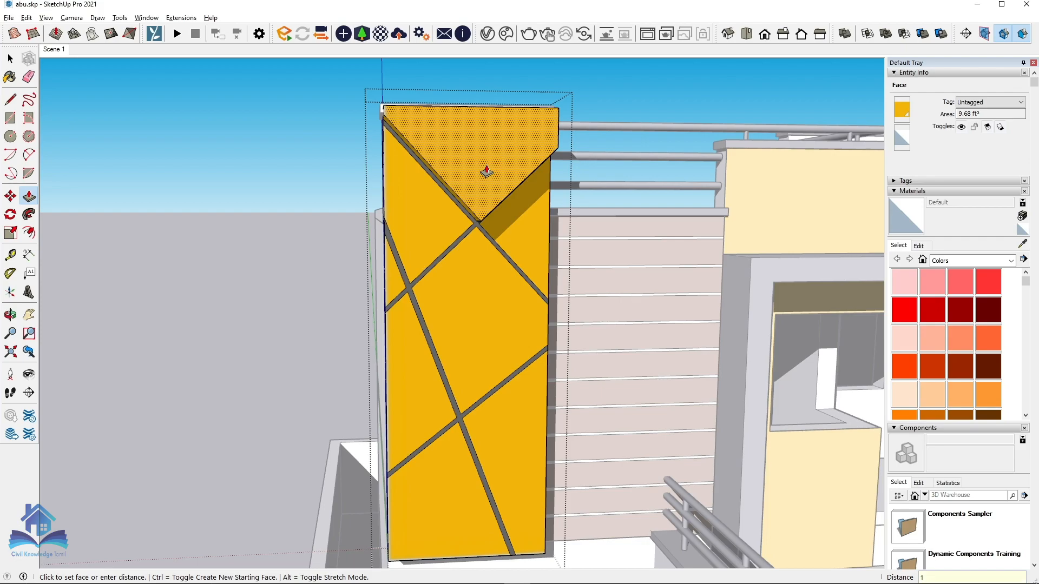
{"action": "key", "text": "Escape"}
{"action": "scroll", "coordinate": [471, 186], "scroll_direction": "up", "scroll_amount": 3}
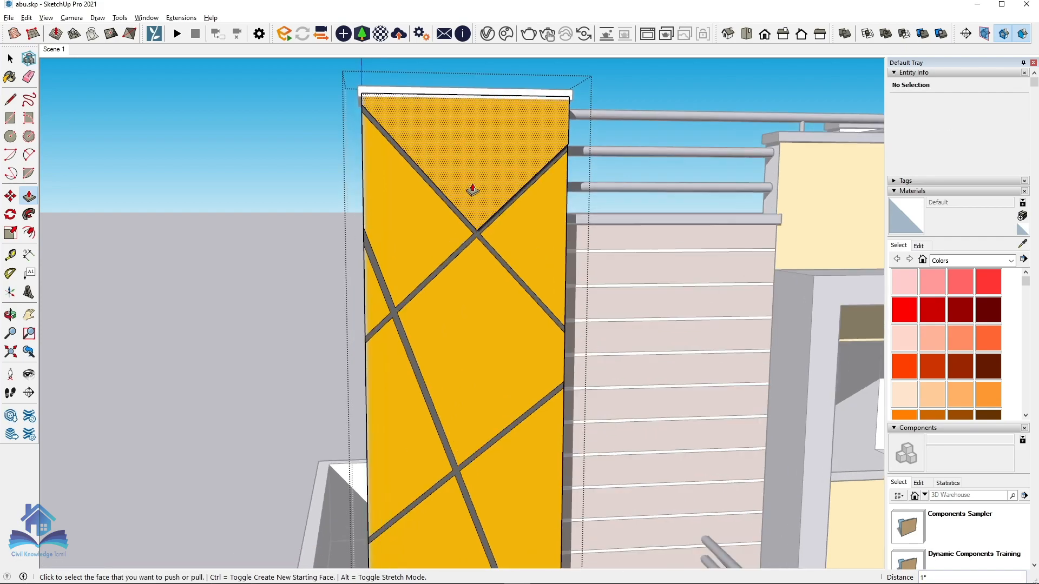
- Repeat the 1" extrusion on the upper-left, upper-right and central panels between the tower's diagonal grooves
{"action": "middle_click_drag", "start_coordinate": [434, 266], "coordinate": [503, 269]}
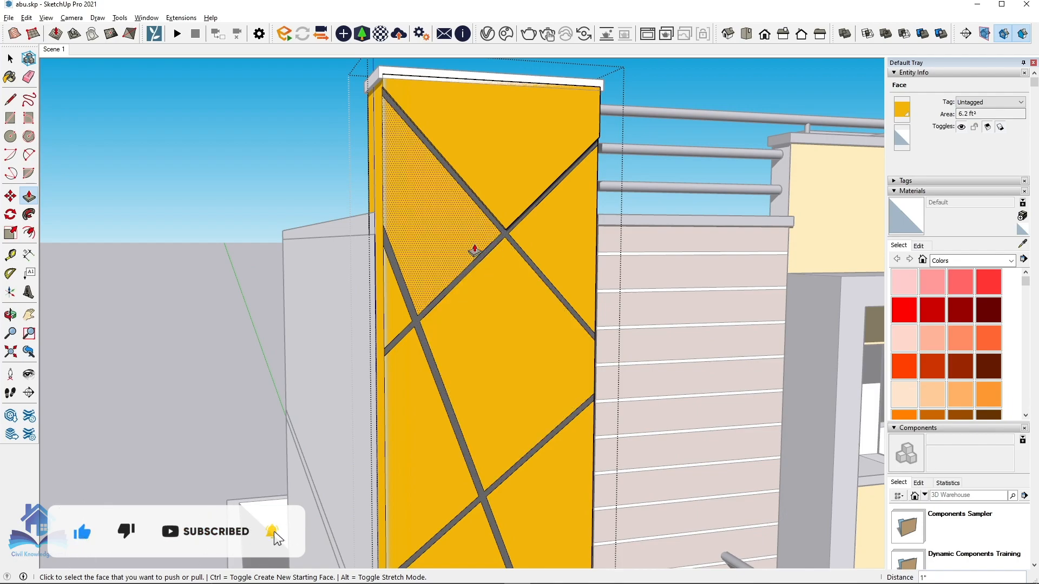
{"action": "double_click", "coordinate": [455, 232]}
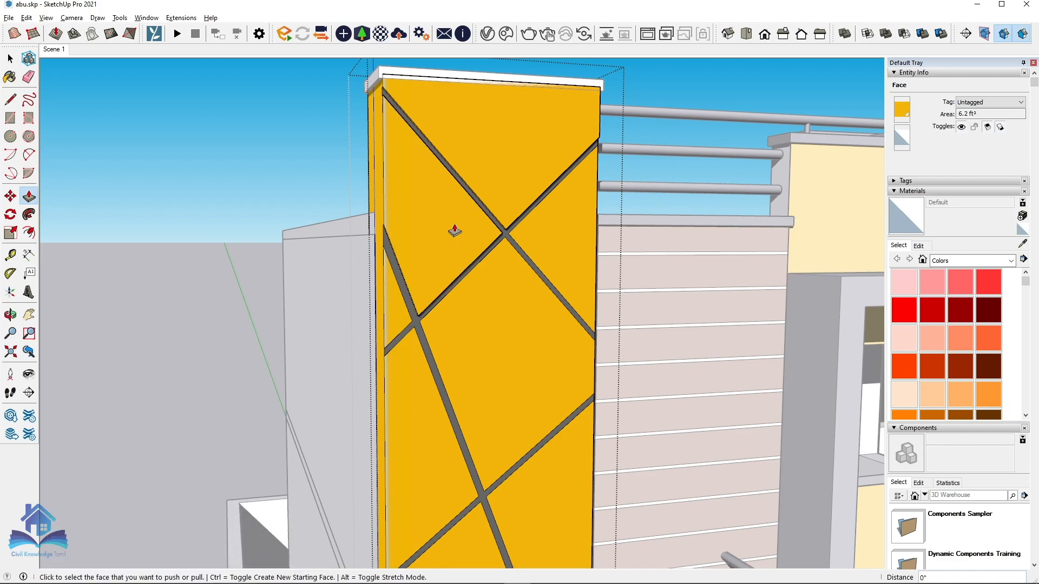
{"action": "double_click", "coordinate": [548, 230]}
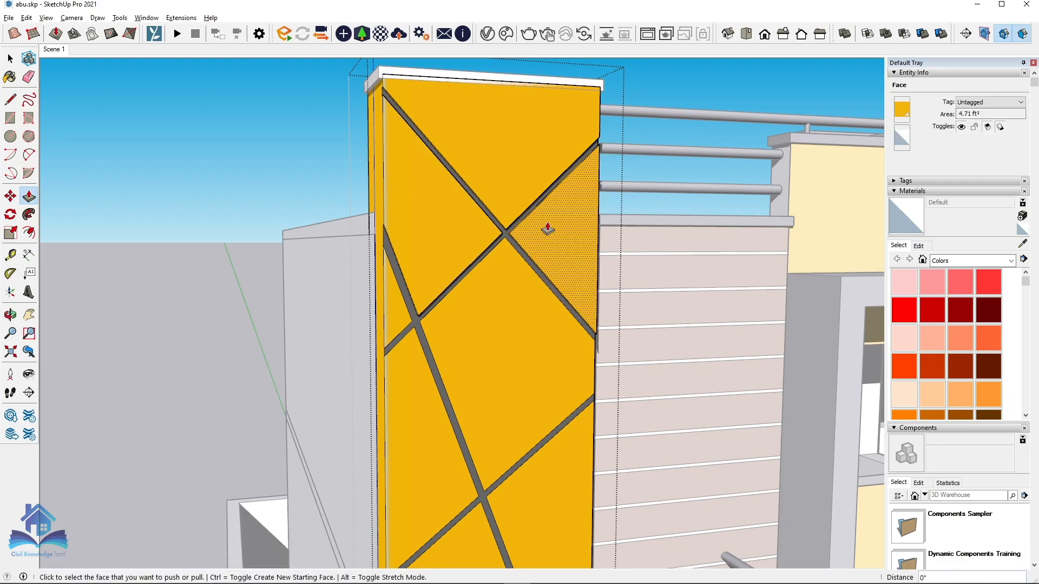
{"action": "middle_click_drag", "start_coordinate": [508, 344], "coordinate": [607, 279]}
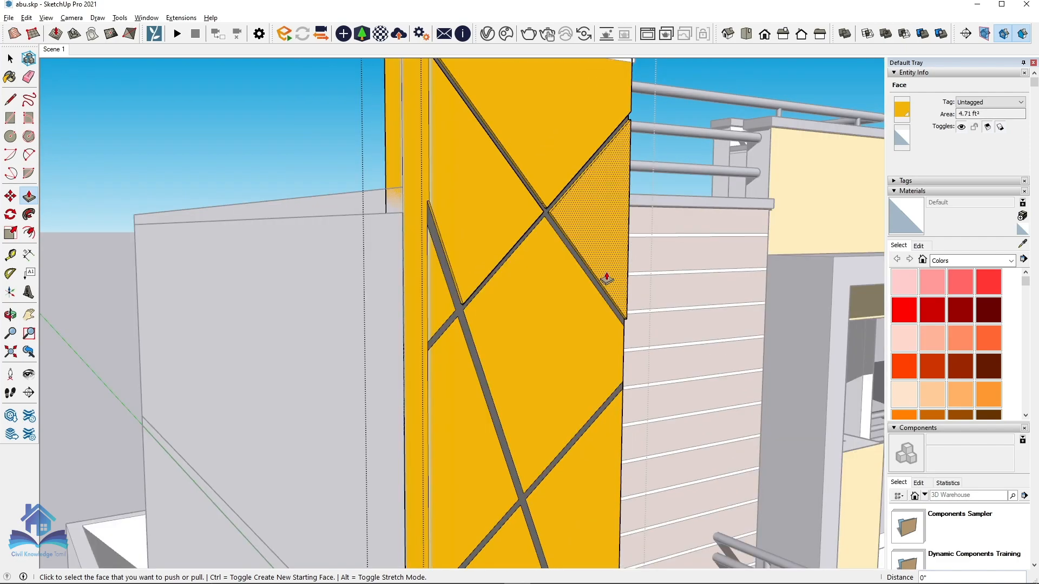
{"action": "double_click", "coordinate": [564, 264]}
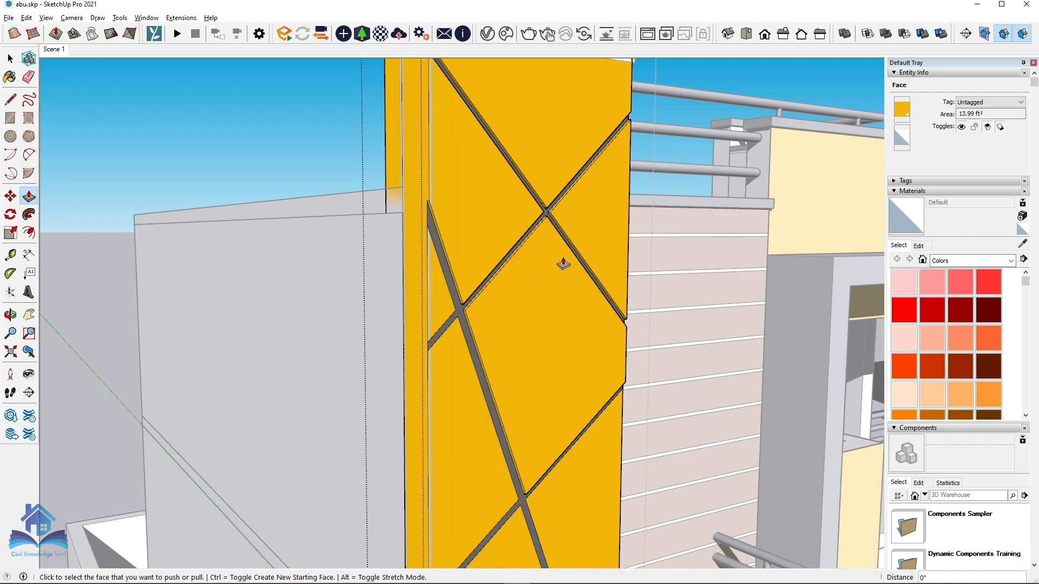
- Repeat the 1" extrusion on the remaining left and lower panels of the yellow tower, and leave its group
{"action": "middle_click_drag", "start_coordinate": [561, 262], "coordinate": [455, 365]}
{"action": "double_click", "coordinate": [454, 365]}
{"action": "middle_click_drag", "start_coordinate": [336, 221], "coordinate": [333, 219]}
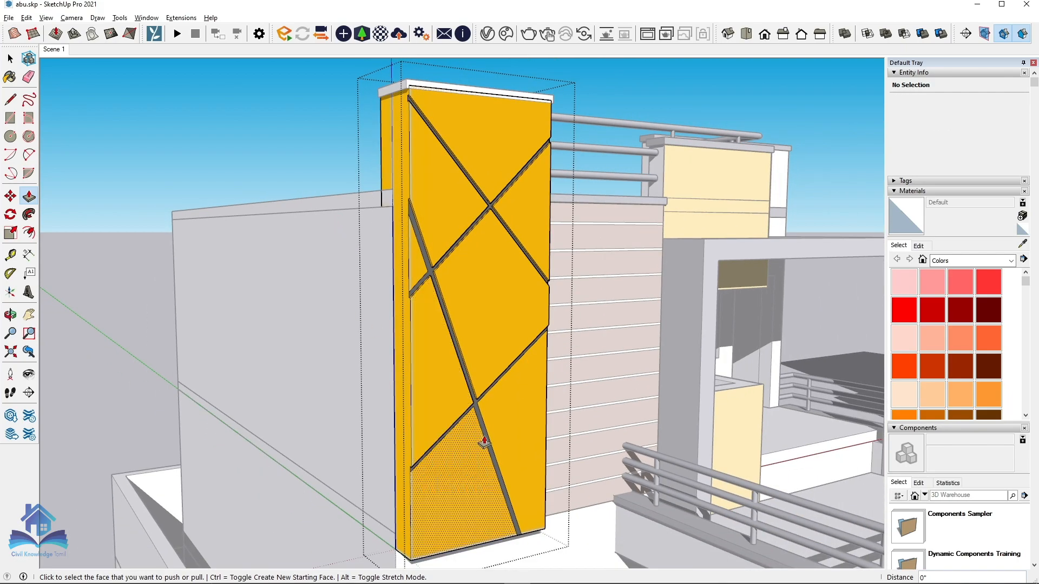
{"action": "scroll", "coordinate": [498, 443], "scroll_direction": "up", "scroll_amount": 3}
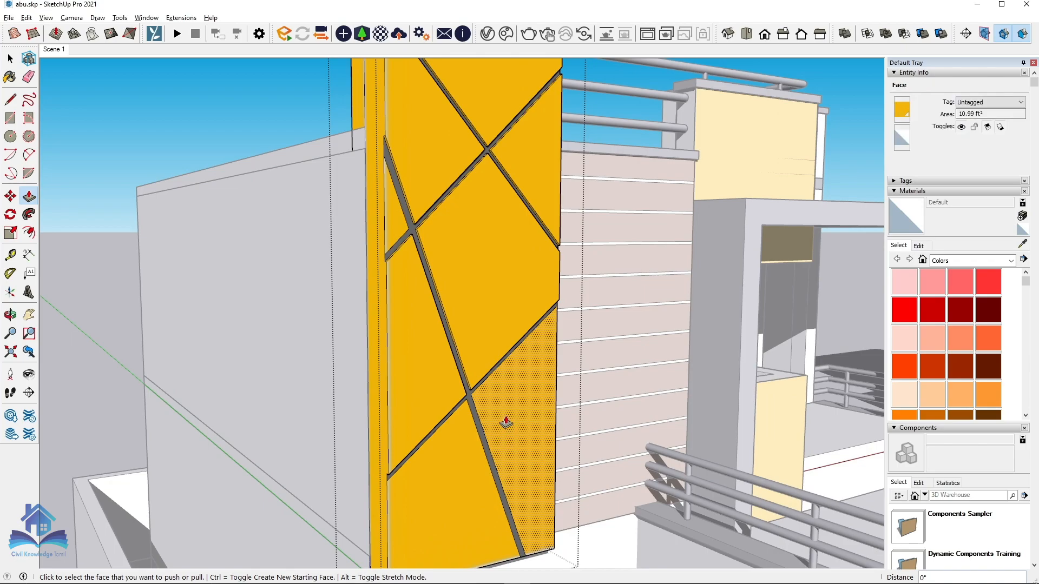
{"action": "double_click", "coordinate": [506, 422]}
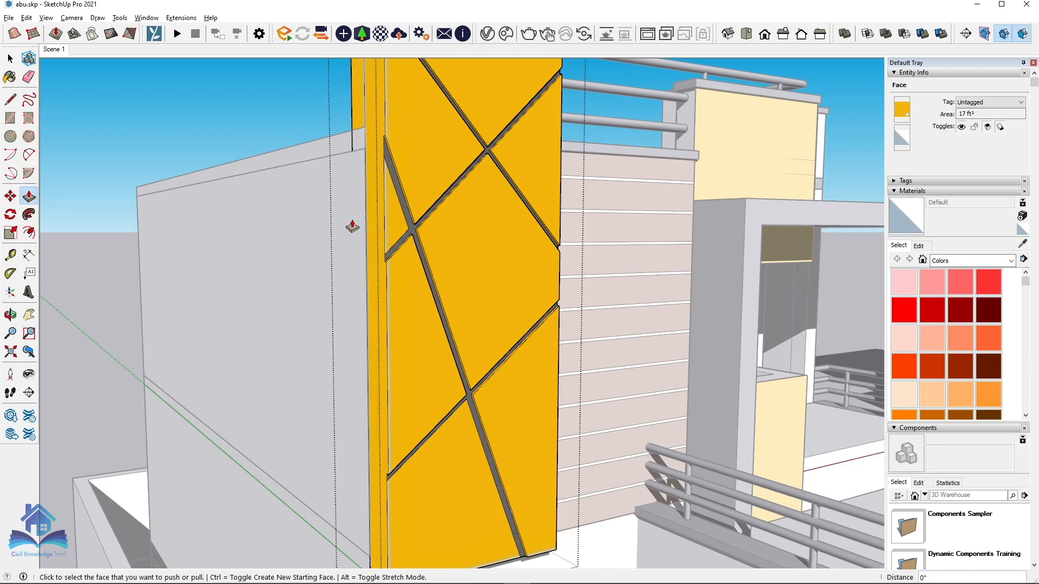
{"action": "key", "text": "space"}
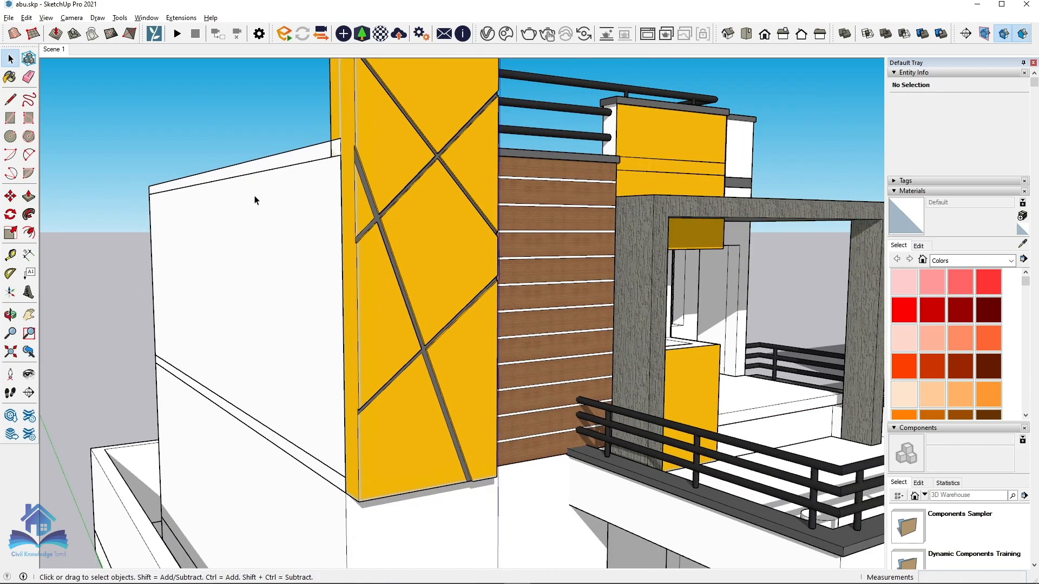
- Draw a rectangle corner to corner over the front window opening in the upper floor's yellow corner wall
{"action": "scroll", "coordinate": [255, 200], "scroll_direction": "down", "scroll_amount": 2}
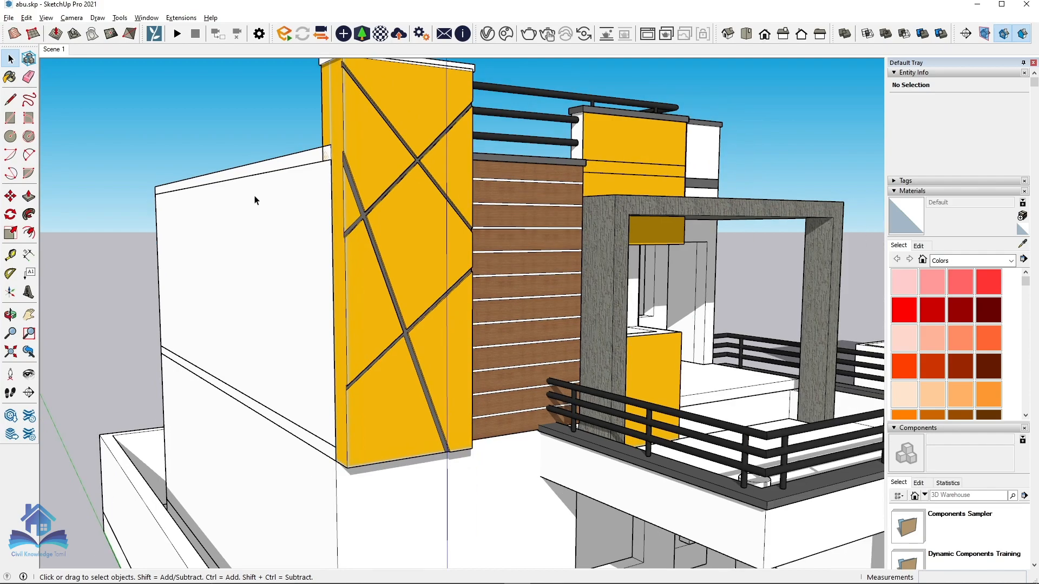
{"action": "scroll", "coordinate": [259, 204], "scroll_direction": "down", "scroll_amount": 3}
{"action": "middle_click_drag", "start_coordinate": [260, 204], "coordinate": [201, 310]}
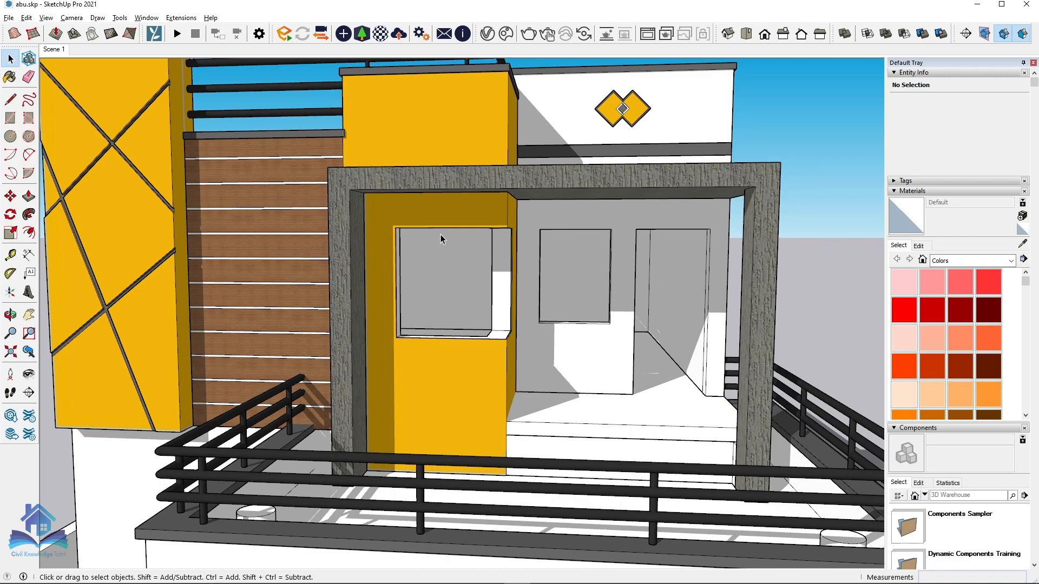
{"action": "middle_click_drag", "start_coordinate": [538, 252], "coordinate": [463, 248]}
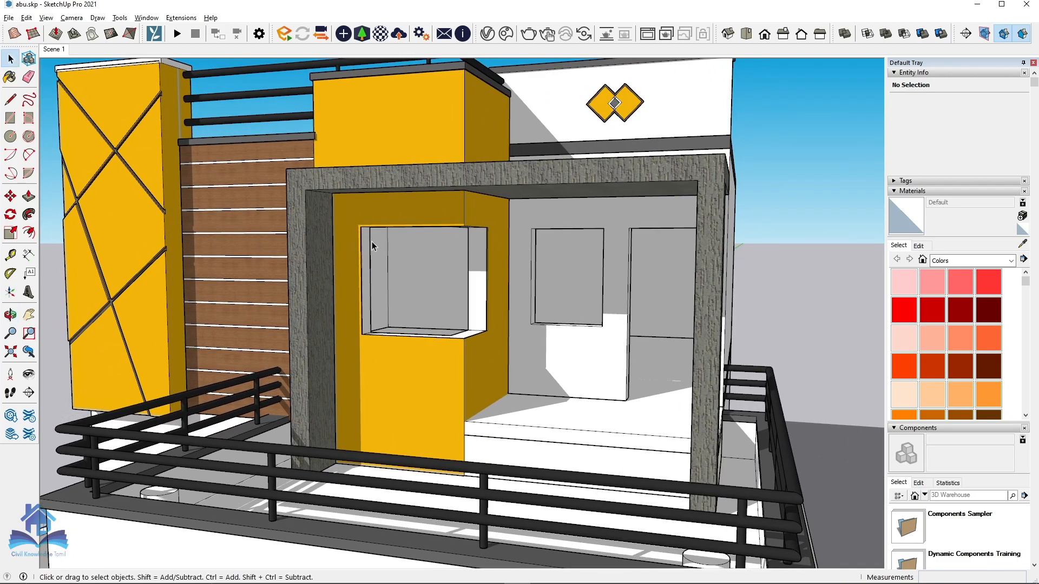
{"action": "scroll", "coordinate": [372, 242], "scroll_direction": "up", "scroll_amount": 2}
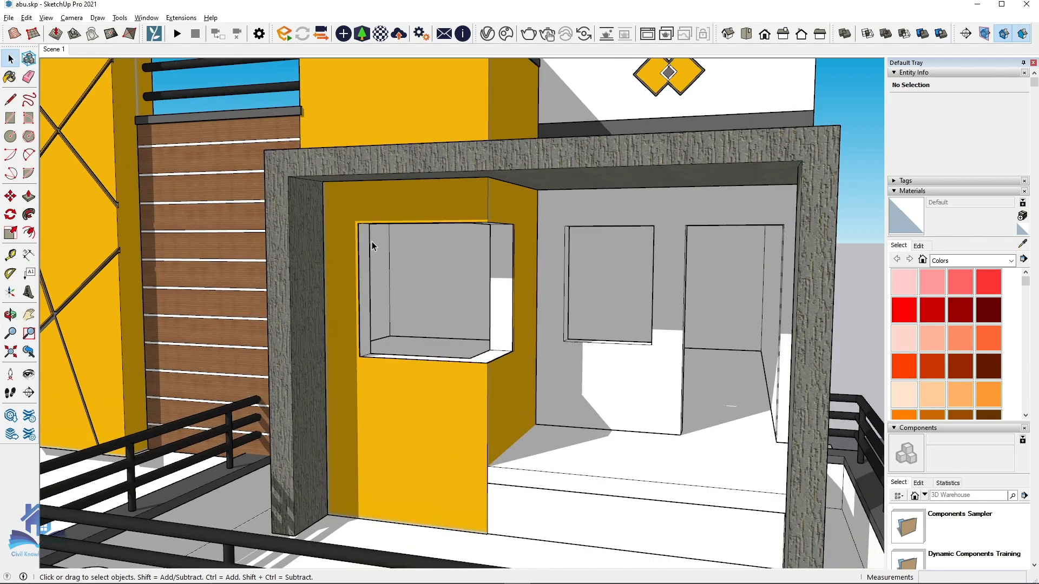
{"action": "key", "text": "r"}
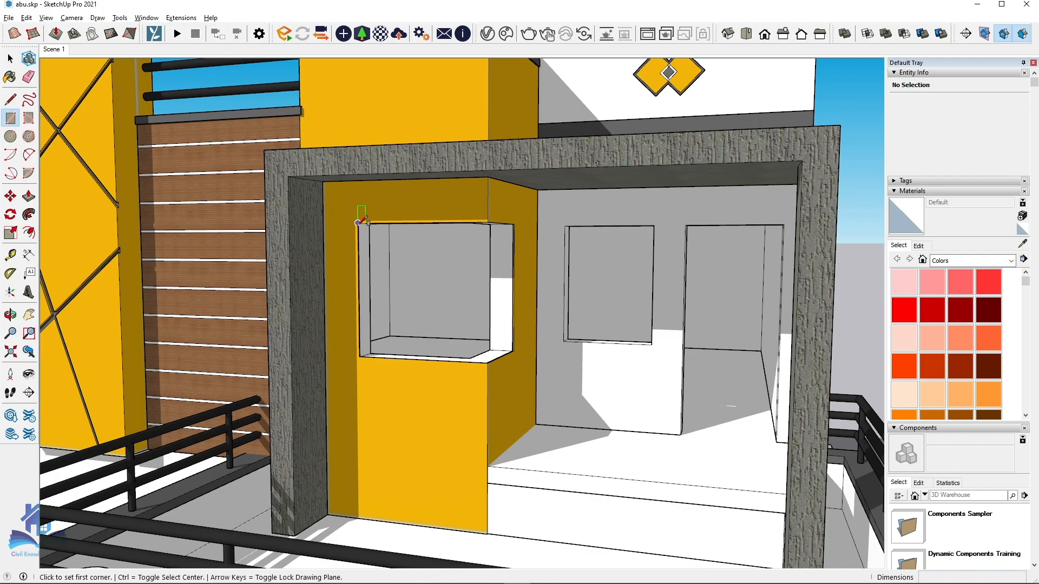
{"action": "left_click", "coordinate": [358, 223]}
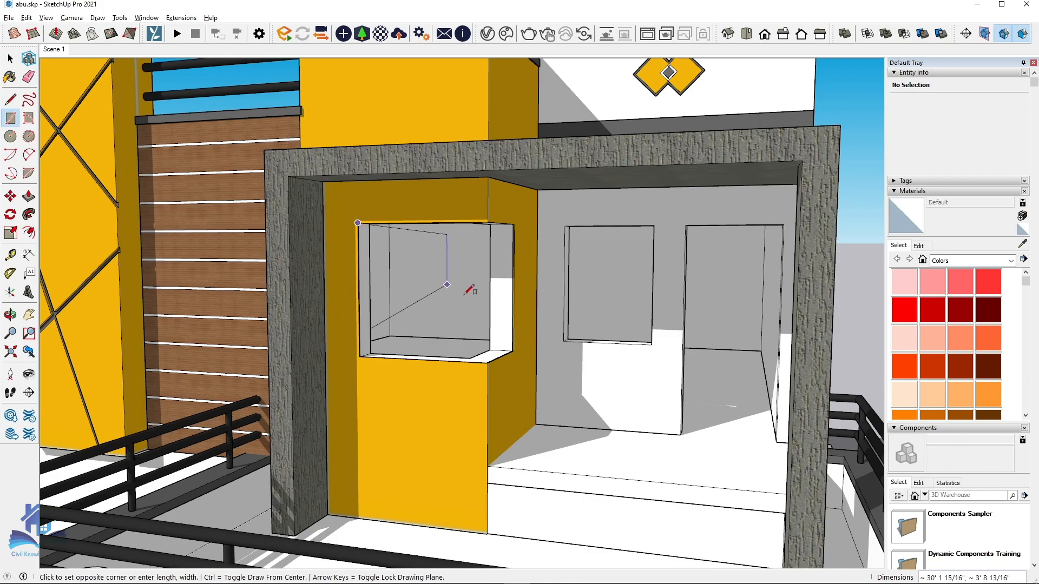
{"action": "left_click", "coordinate": [487, 363]}
- Push/Pull the new rectangular face over the front window opening outward by about 1/2"
{"action": "middle_click_drag", "start_coordinate": [479, 326], "coordinate": [430, 269]}
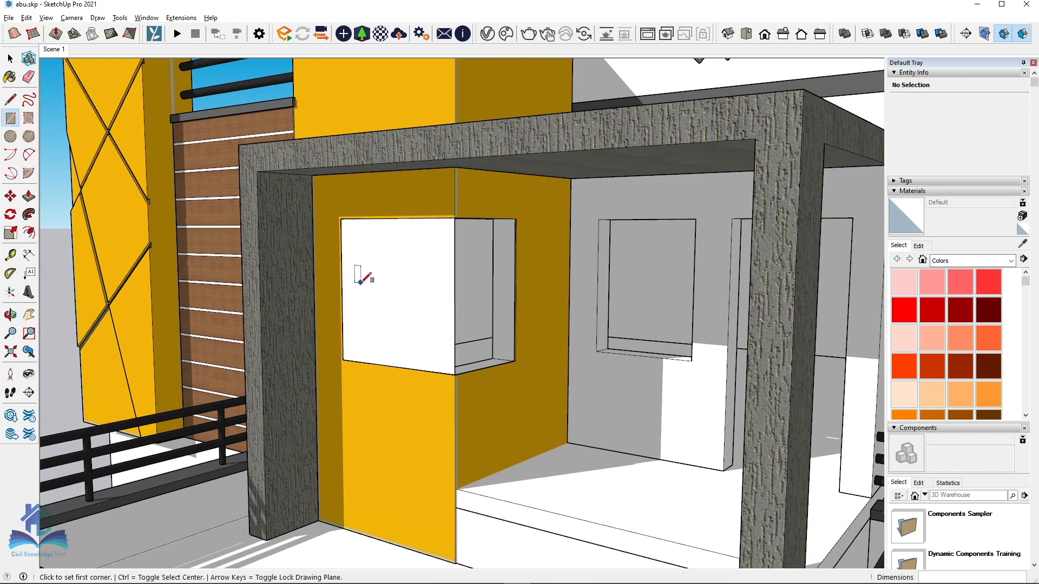
{"action": "scroll", "coordinate": [408, 301], "scroll_direction": "up", "scroll_amount": 4}
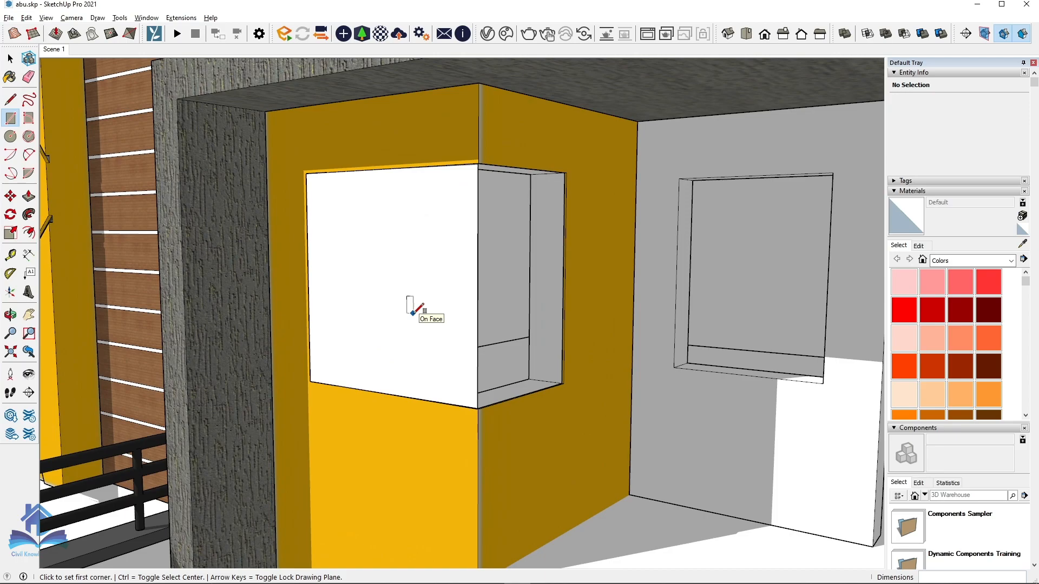
{"action": "key", "text": "p"}
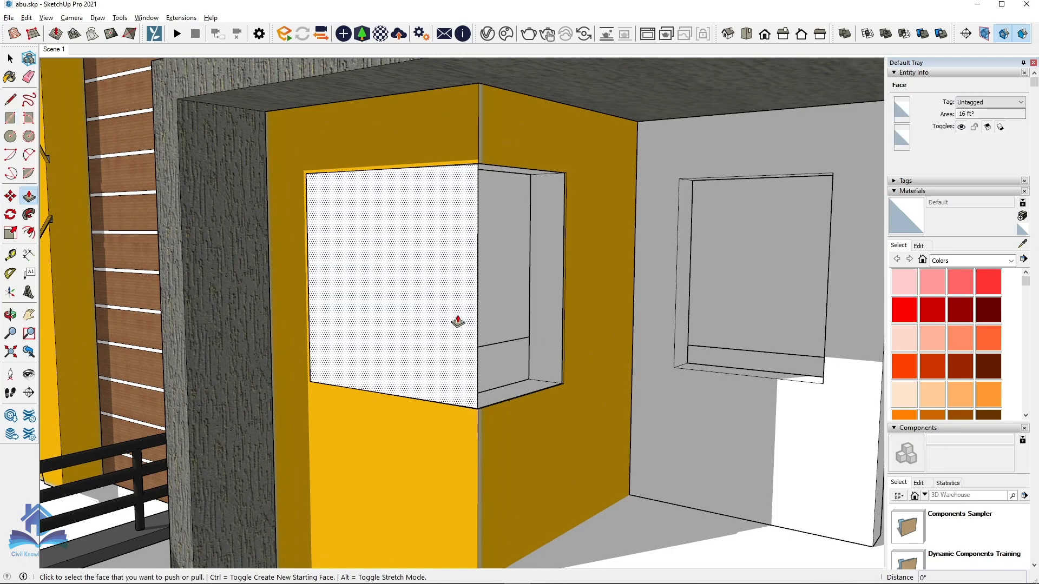
{"action": "left_click", "coordinate": [458, 322]}
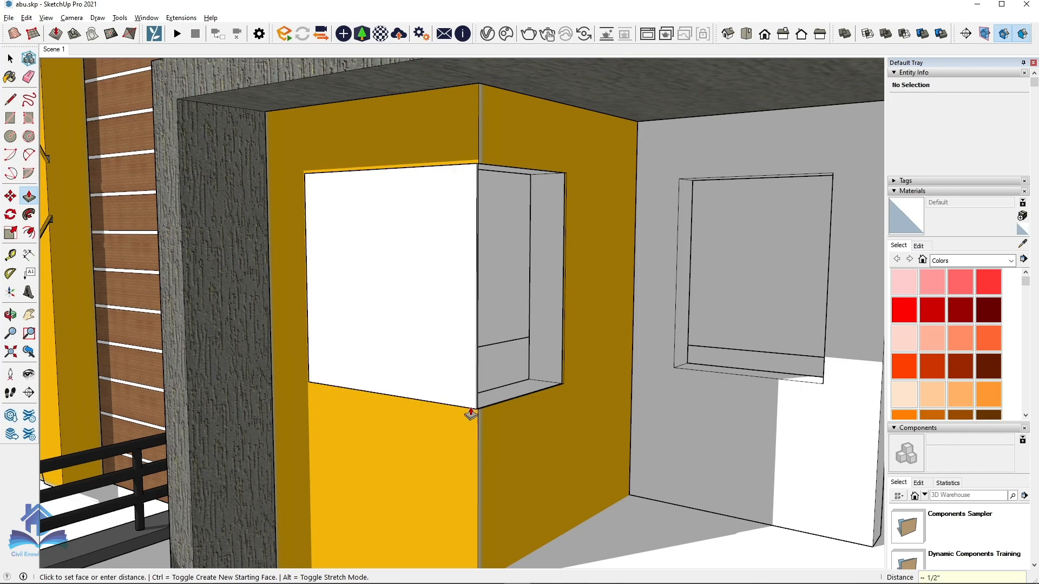
{"action": "left_click", "coordinate": [480, 407]}
- Measure the thickness of the extruded window panel at its lower corner edge
{"action": "scroll", "coordinate": [483, 409], "scroll_direction": "up", "scroll_amount": 3}
{"action": "scroll", "coordinate": [483, 409], "scroll_direction": "up", "scroll_amount": 5}
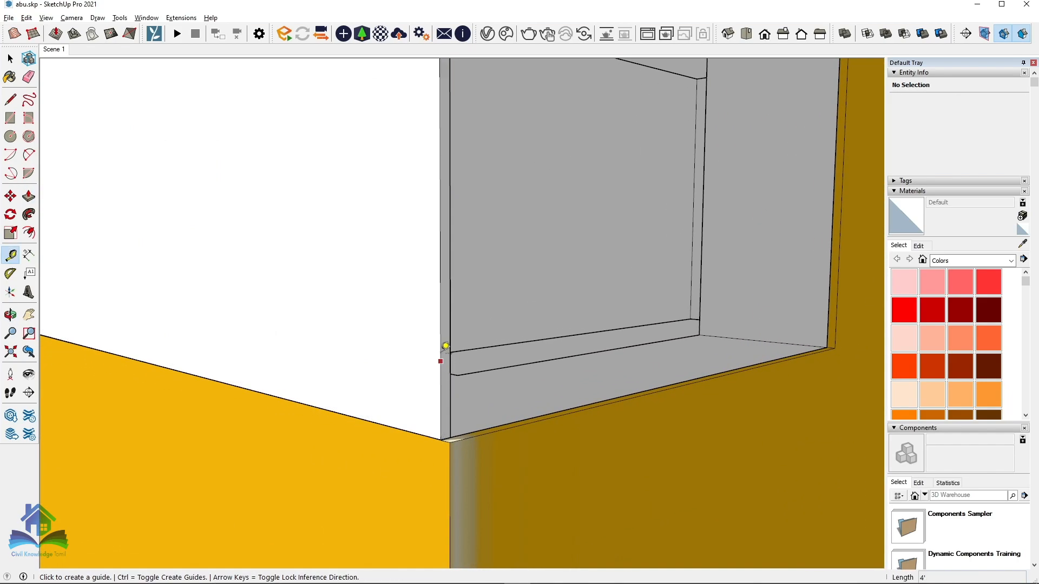
{"action": "key", "text": "t"}
{"action": "left_click", "coordinate": [448, 334]}
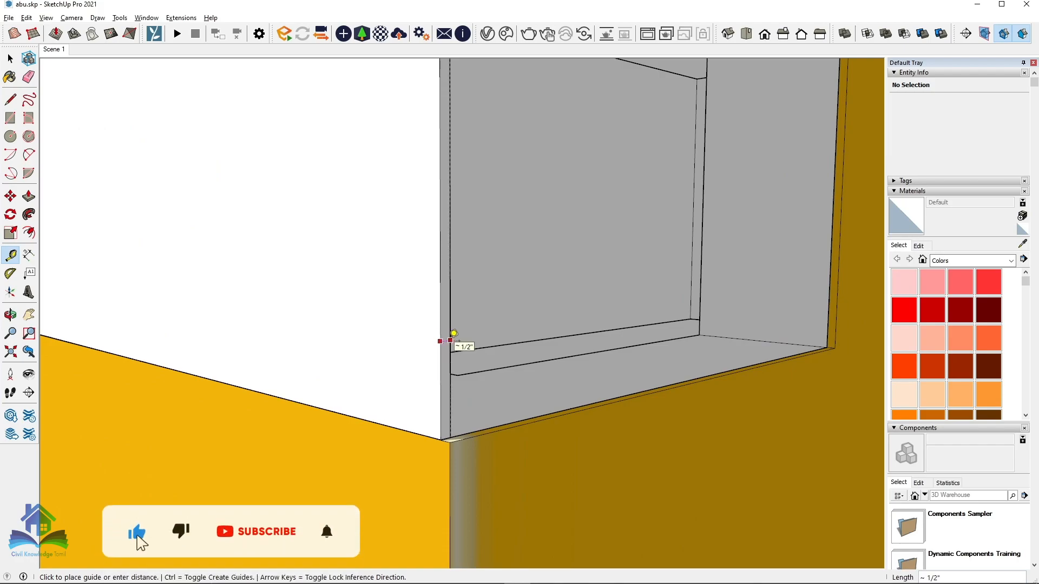
{"action": "left_click", "coordinate": [454, 334]}
{"action": "scroll", "coordinate": [463, 374], "scroll_direction": "down", "scroll_amount": 4}
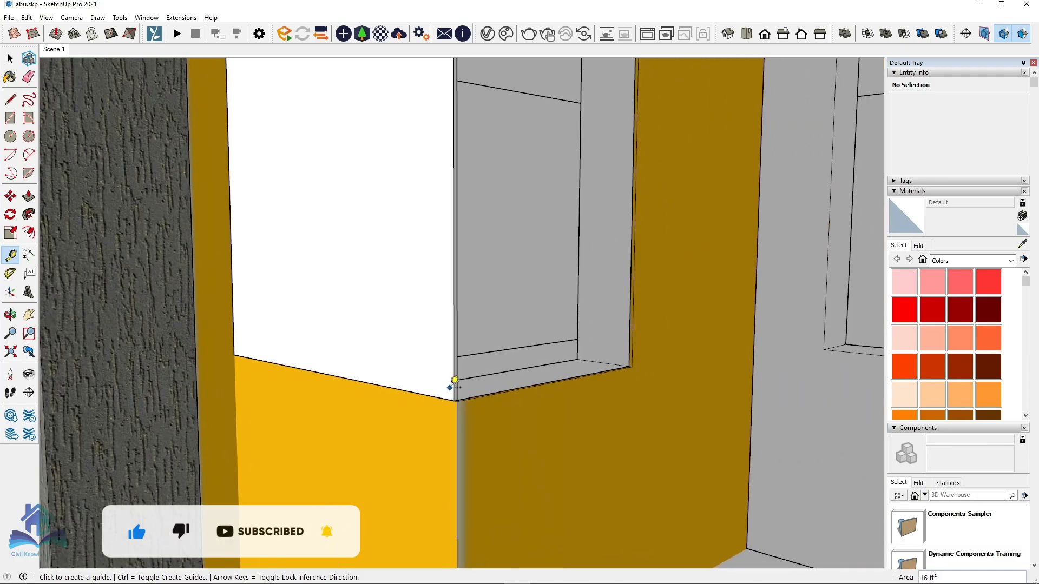
{"action": "scroll", "coordinate": [456, 402], "scroll_direction": "down", "scroll_amount": 2}
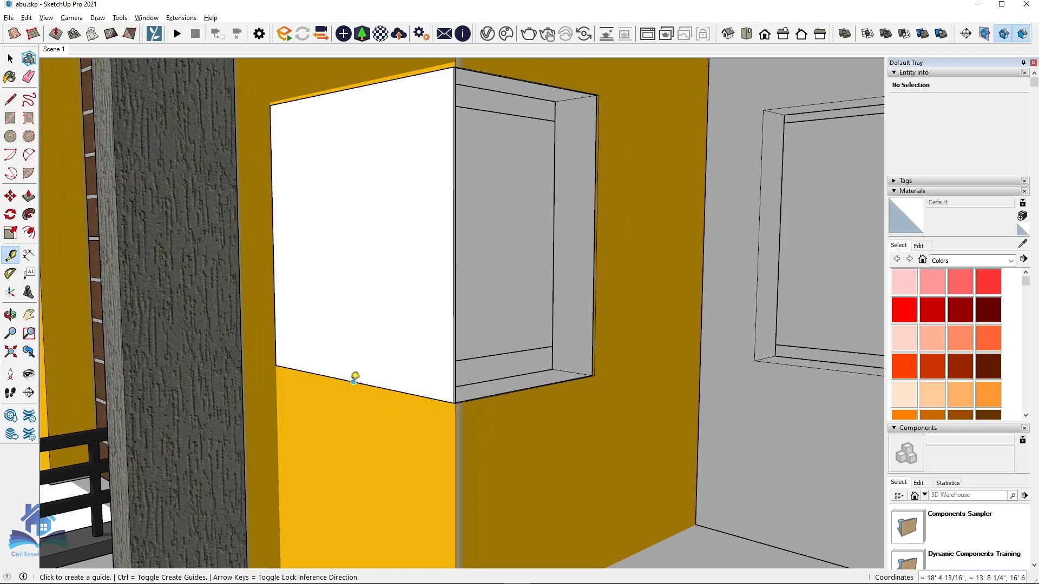
{"action": "scroll", "coordinate": [352, 378], "scroll_direction": "down", "scroll_amount": 1}
{"action": "middle_click_drag", "start_coordinate": [421, 398], "coordinate": [520, 404]}
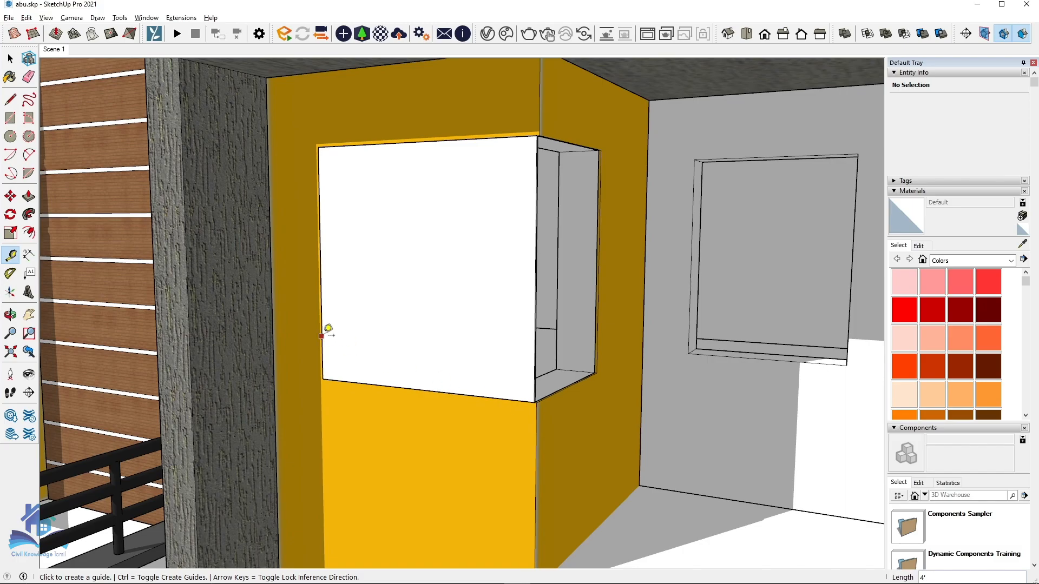
- Scale the nearer white box beside the house vertically to an exact height of 10'
{"action": "scroll", "coordinate": [328, 328], "scroll_direction": "down", "scroll_amount": 4}
{"action": "middle_click_drag", "start_coordinate": [441, 410], "coordinate": [537, 325]}
{"action": "scroll", "coordinate": [404, 280], "scroll_direction": "down", "scroll_amount": 5}
{"action": "scroll", "coordinate": [615, 420], "scroll_direction": "up", "scroll_amount": 4}
{"action": "middle_click_drag", "start_coordinate": [615, 420], "coordinate": [670, 476]}
{"action": "scroll", "coordinate": [525, 354], "scroll_direction": "down", "scroll_amount": 3}
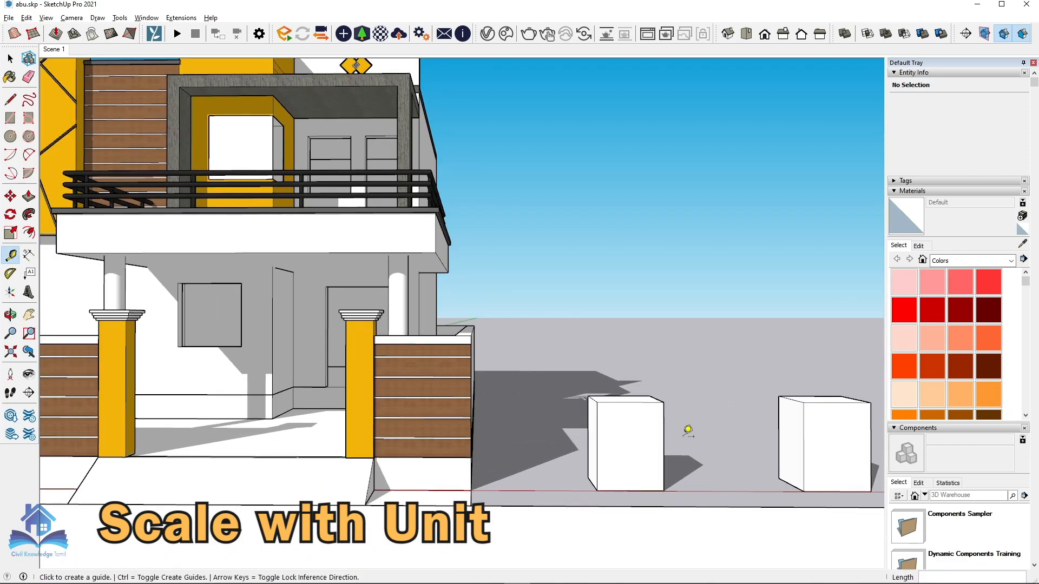
{"action": "scroll", "coordinate": [605, 432], "scroll_direction": "up", "scroll_amount": 3}
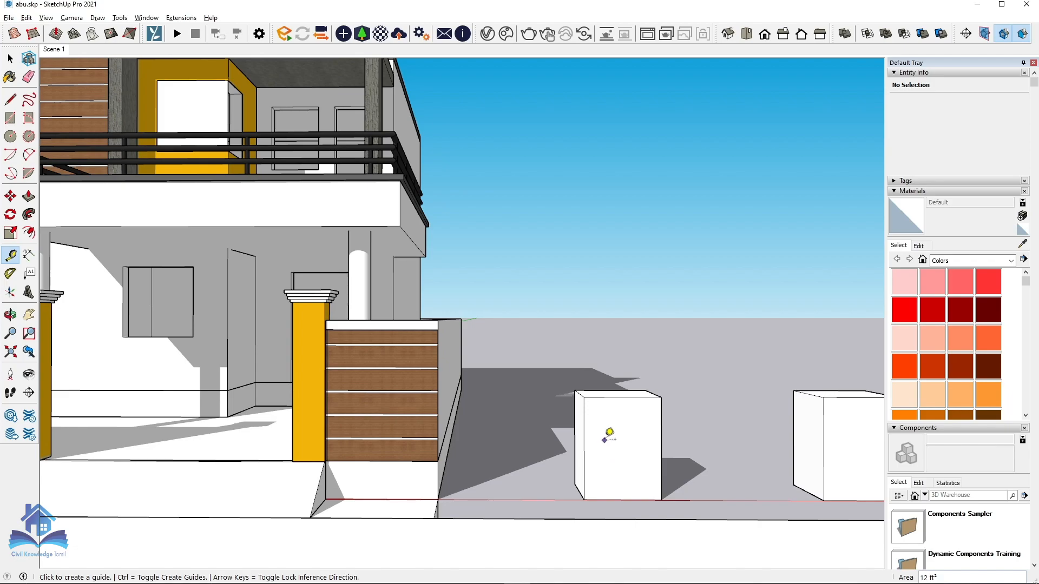
{"action": "key", "text": "s"}
{"action": "left_click", "coordinate": [605, 431]}
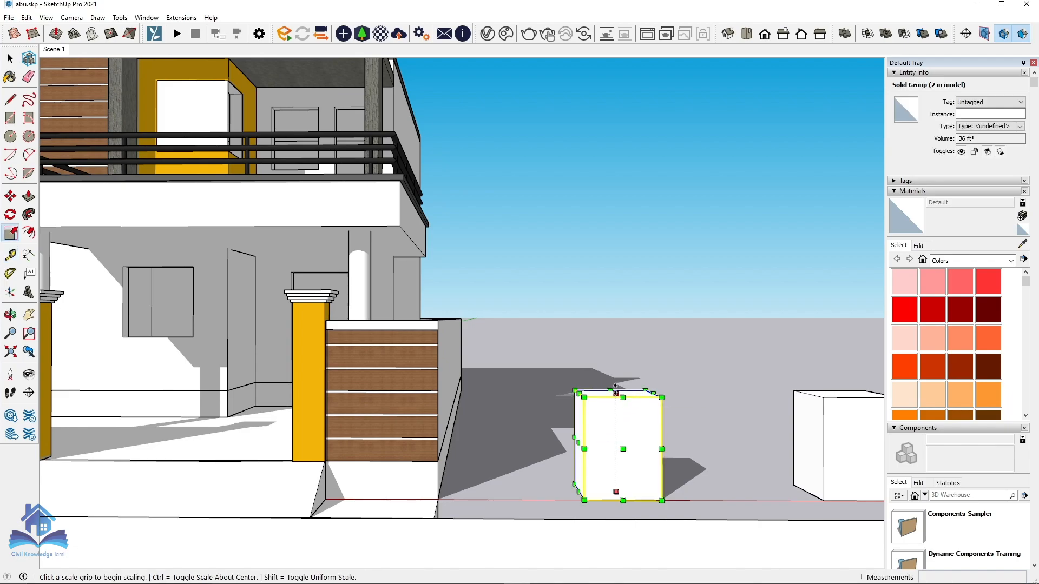
{"action": "left_click", "coordinate": [623, 398]}
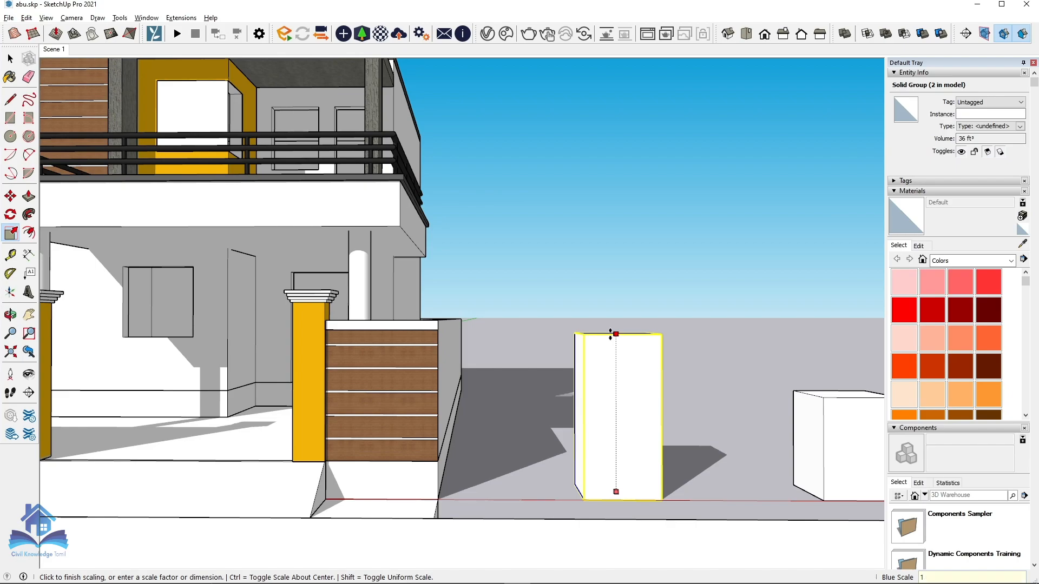
{"action": "type", "text": "10'"}
{"action": "key", "text": "Return"}
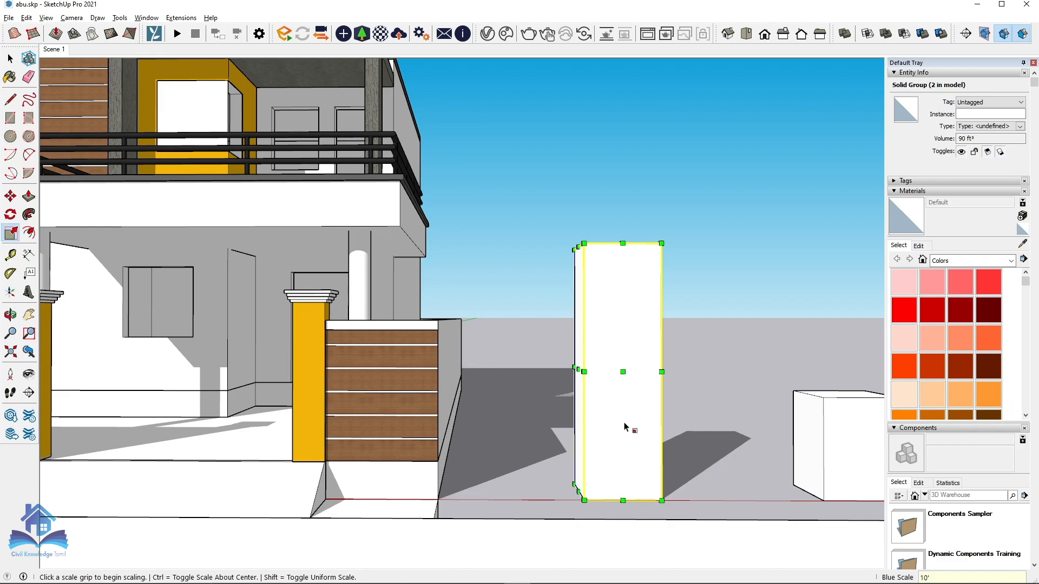
- Measure the height of the nearer box along its front vertical corner edge
{"action": "key", "text": "t"}
{"action": "left_click", "coordinate": [584, 244]}
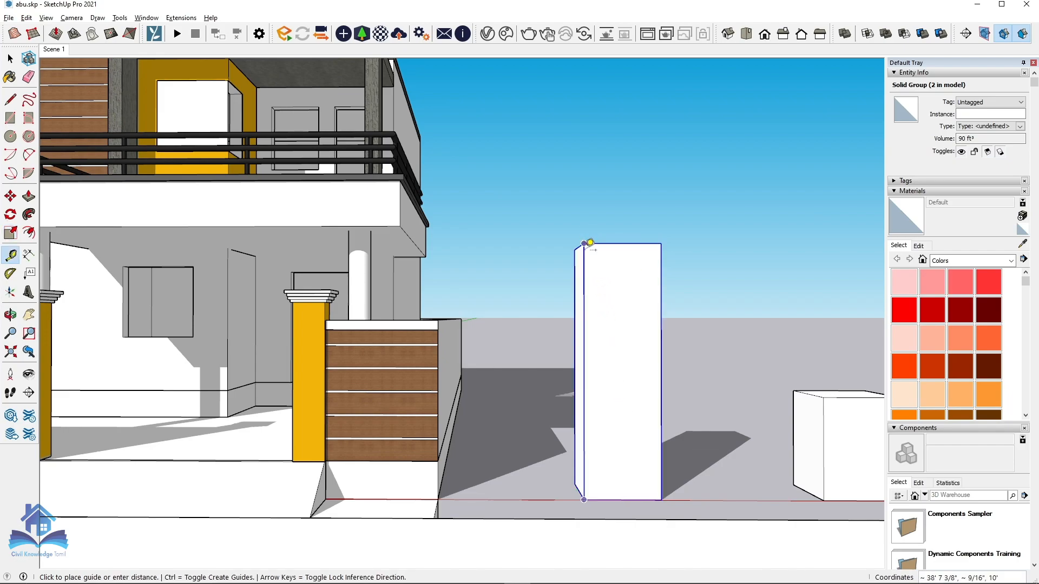
{"action": "left_click", "coordinate": [585, 498]}
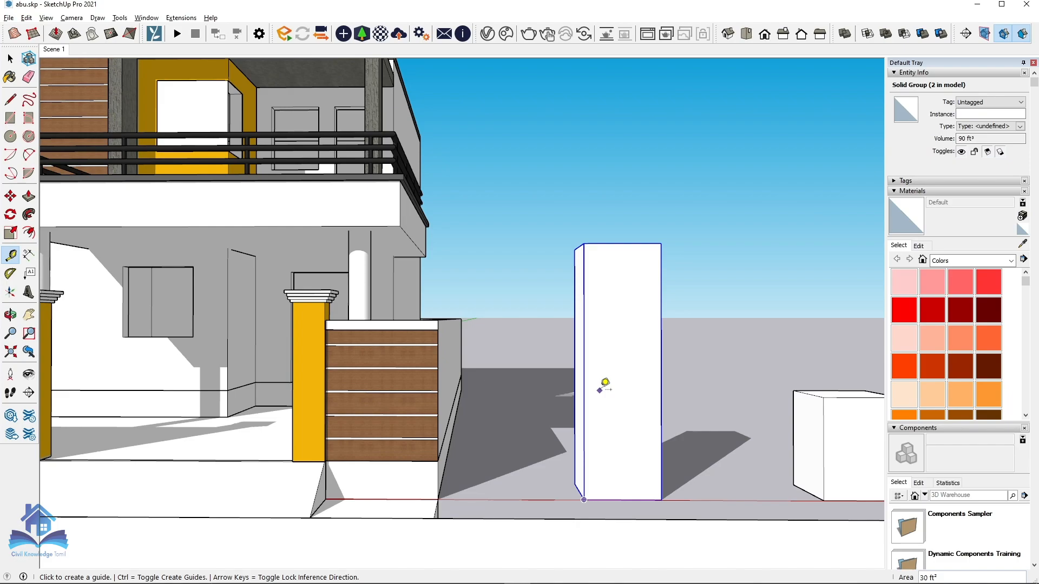
- Paint both the tall box and the smaller box beside the house with the pink Color A02 material
{"action": "scroll", "coordinate": [410, 388], "scroll_direction": "down", "scroll_amount": 4}
{"action": "scroll", "coordinate": [737, 380], "scroll_direction": "up", "scroll_amount": 2}
{"action": "scroll", "coordinate": [737, 380], "scroll_direction": "down", "scroll_amount": 1}
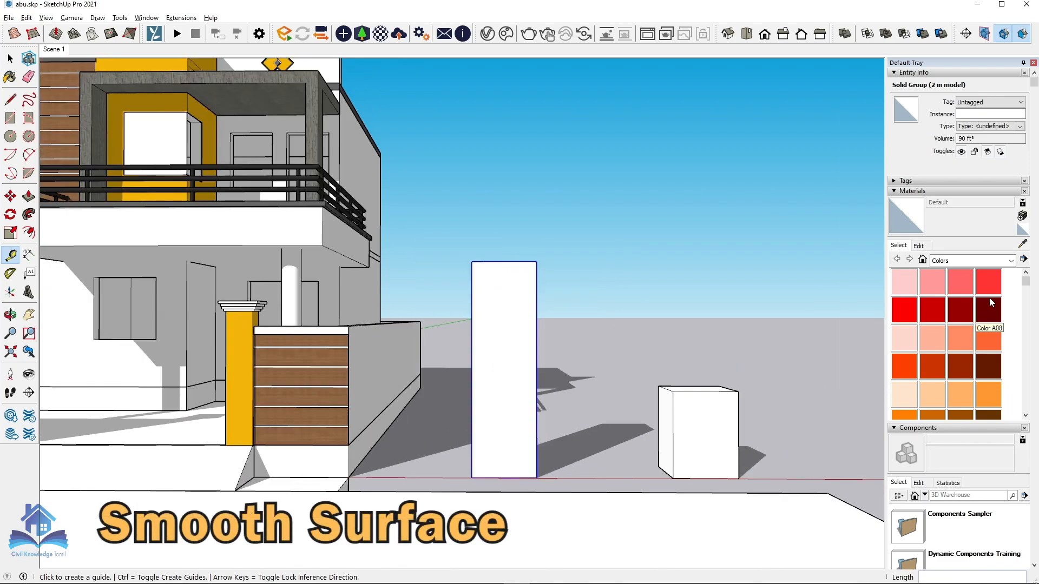
{"action": "left_click", "coordinate": [934, 287]}
{"action": "left_click", "coordinate": [520, 291]}
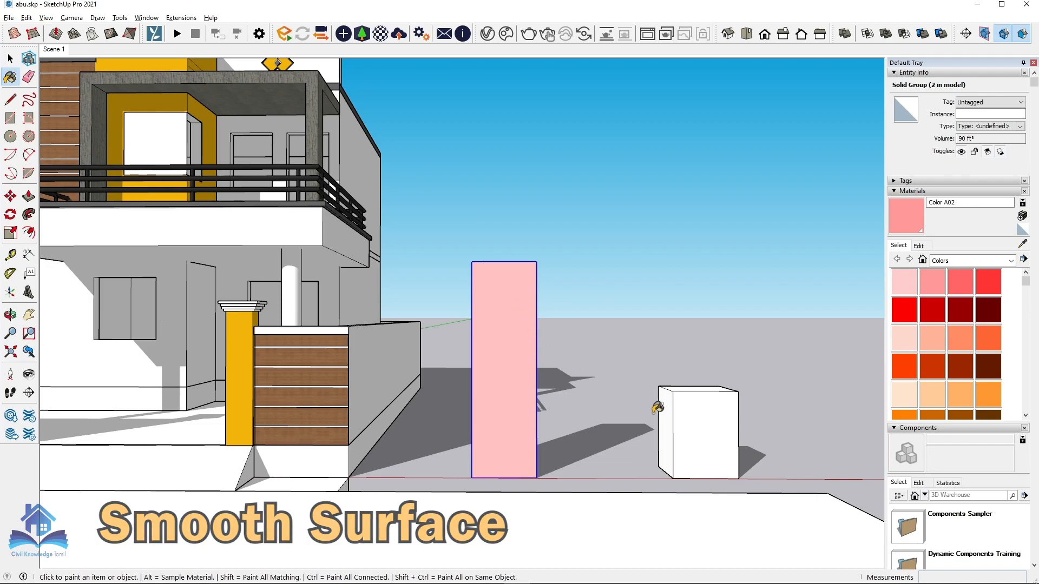
{"action": "left_click", "coordinate": [683, 407]}
- Soften and smooth the edges meeting at the near upper corner of the smaller pink box, working inside its group, and exit the group
{"action": "middle_click_drag", "start_coordinate": [684, 406], "coordinate": [726, 482]}
{"action": "scroll", "coordinate": [720, 460], "scroll_direction": "up", "scroll_amount": 3}
{"action": "scroll", "coordinate": [713, 433], "scroll_direction": "down", "scroll_amount": 1}
{"action": "scroll", "coordinate": [643, 388], "scroll_direction": "up", "scroll_amount": 3}
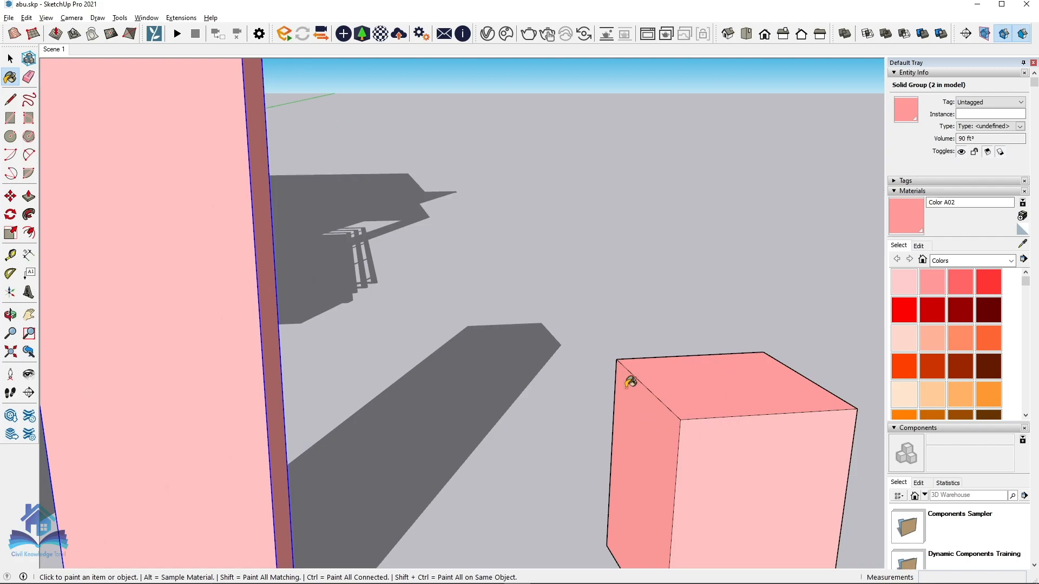
{"action": "key", "text": "space"}
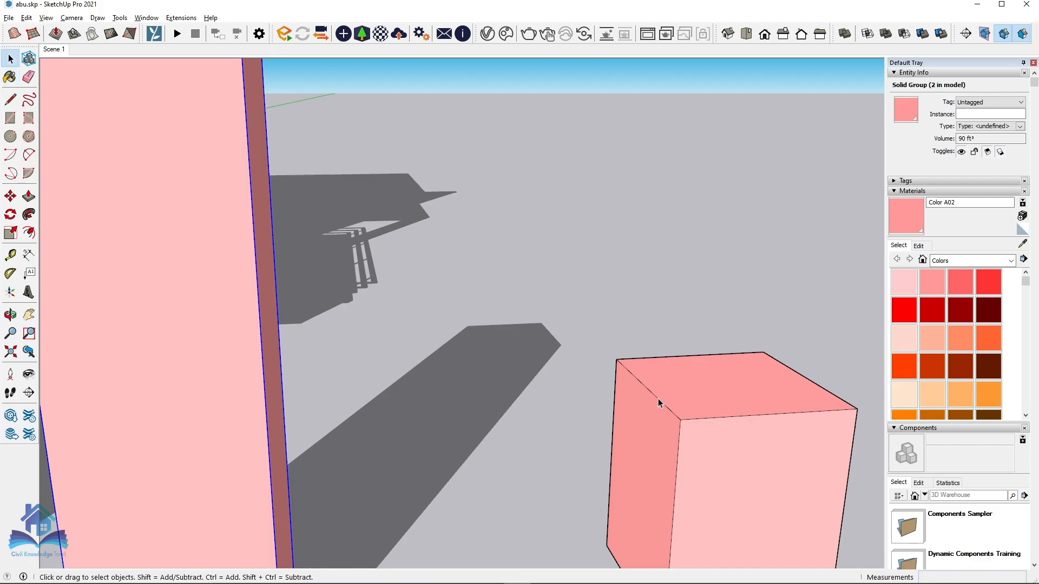
{"action": "double_click", "coordinate": [659, 403]}
{"action": "key", "text": "e"}
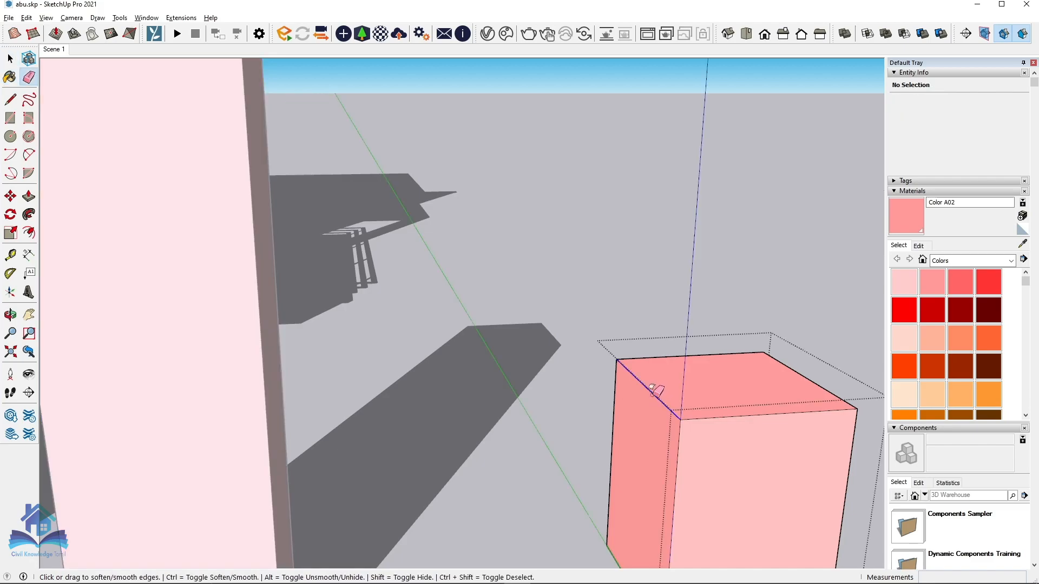
{"action": "left_click", "coordinate": [656, 387], "text": "ctrl"}
{"action": "left_click", "coordinate": [694, 414], "text": "ctrl"}
{"action": "mouse_move", "coordinate": [675, 400]}
{"action": "middle_mouse_down"}
{"action": "mouse_move", "coordinate": [720, 449]}
{"action": "mouse_move", "coordinate": [587, 440]}
{"action": "mouse_move", "coordinate": [598, 406]}
{"action": "mouse_move", "coordinate": [650, 371]}
{"action": "middle_mouse_up"}
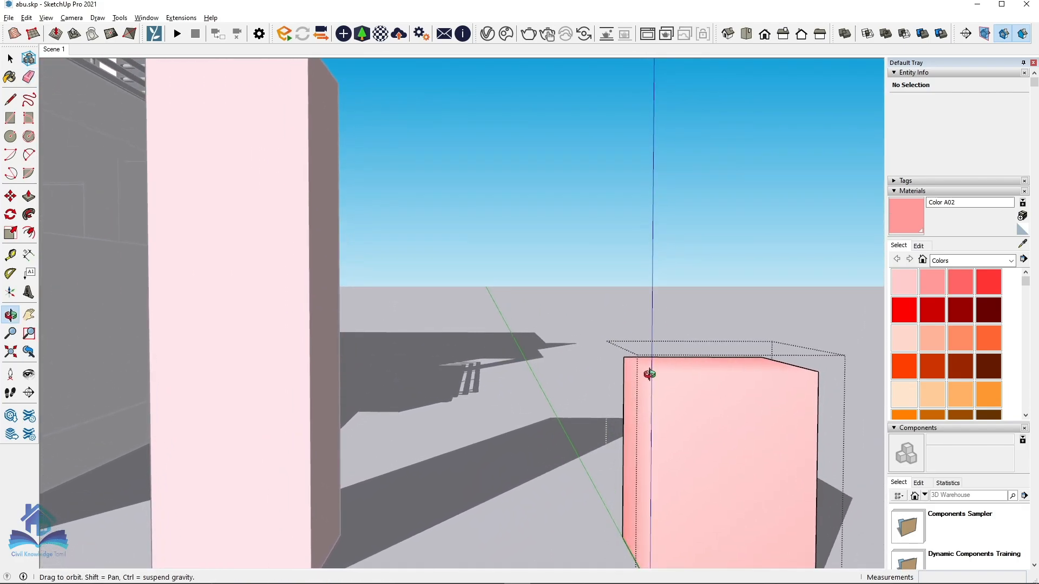
{"action": "middle_click_drag", "start_coordinate": [721, 345], "coordinate": [693, 379]}
{"action": "key", "text": "space"}
{"action": "left_click", "coordinate": [637, 322]}
{"action": "middle_click_drag", "start_coordinate": [679, 443], "coordinate": [740, 416]}
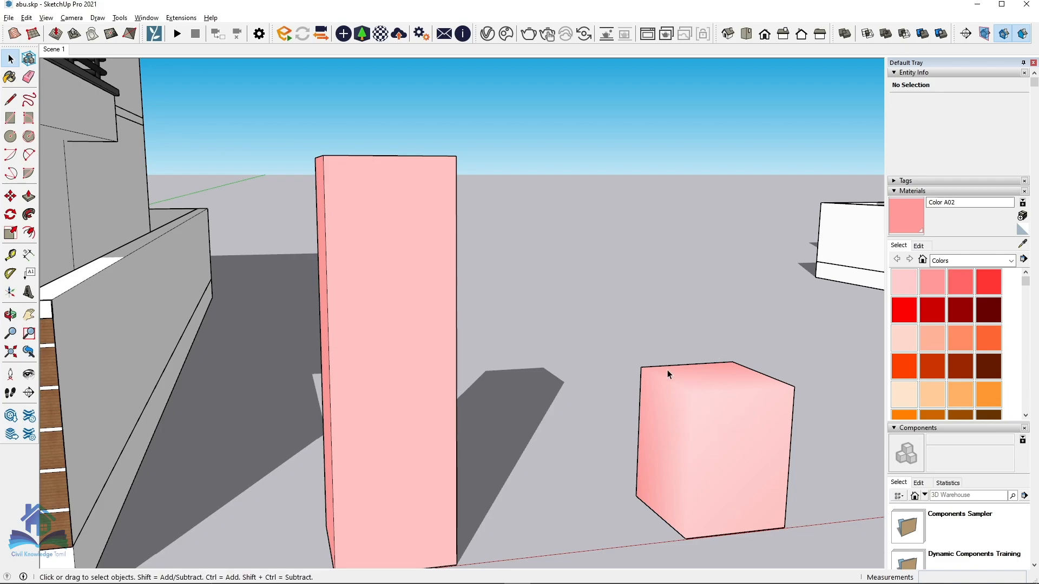
{"action": "scroll", "coordinate": [746, 406], "scroll_direction": "down", "scroll_amount": 3}
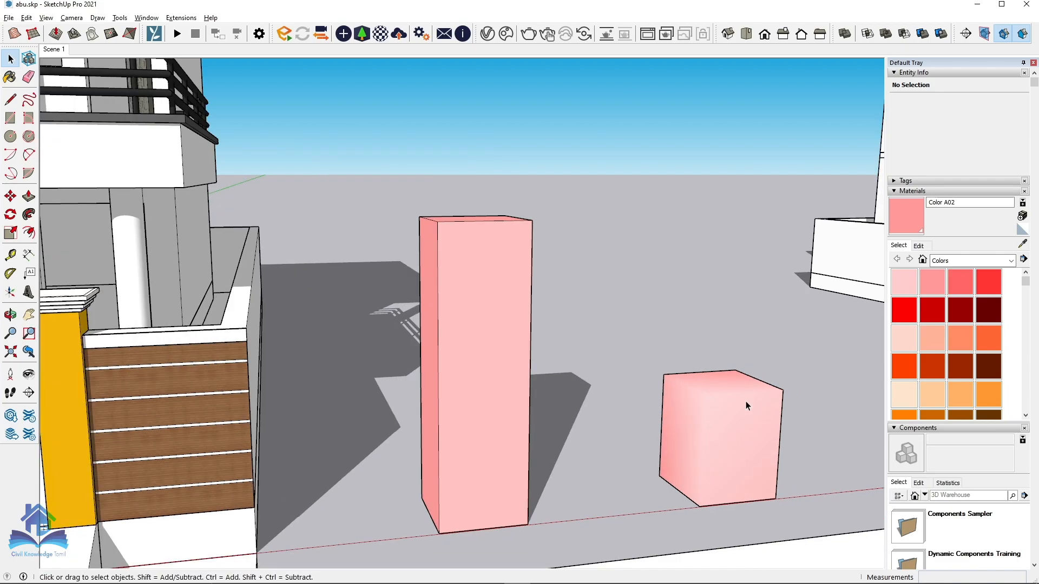
{"action": "scroll", "coordinate": [787, 414], "scroll_direction": "down", "scroll_amount": 8}
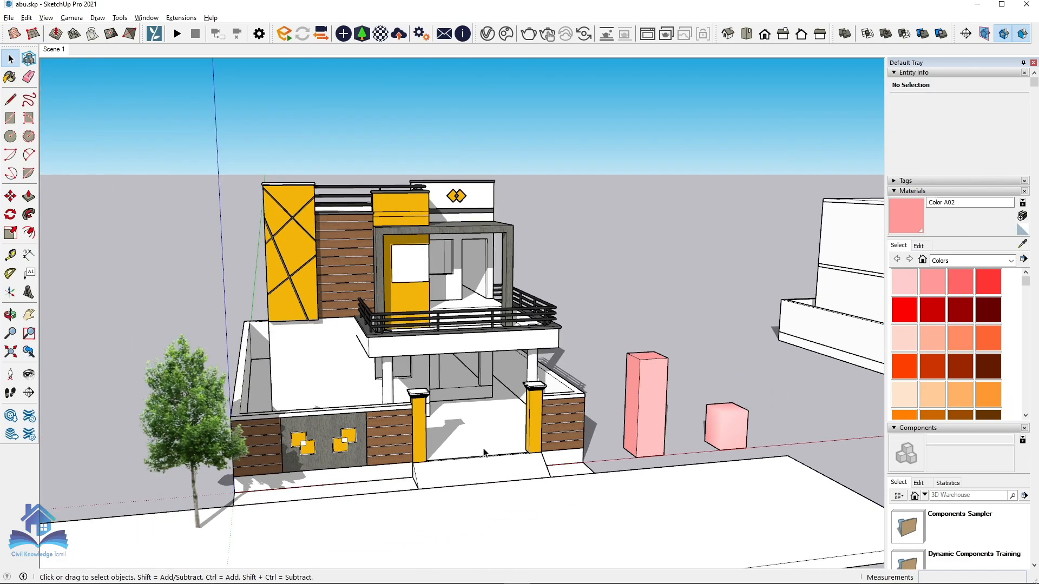
{"action": "middle_click_drag", "start_coordinate": [485, 453], "coordinate": [412, 365]}
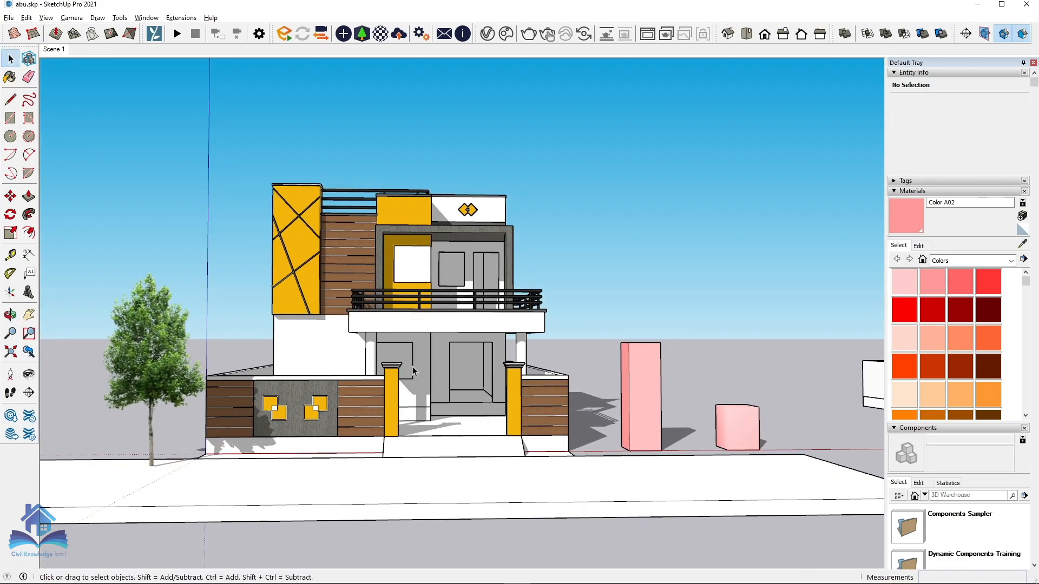
{"action": "scroll", "coordinate": [161, 222], "scroll_direction": "up", "scroll_amount": 1}
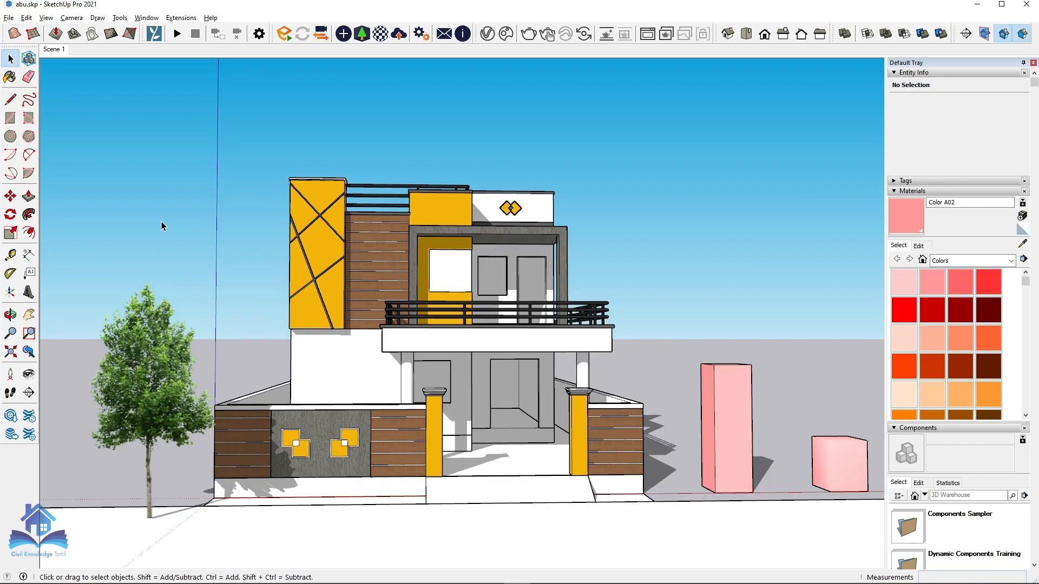